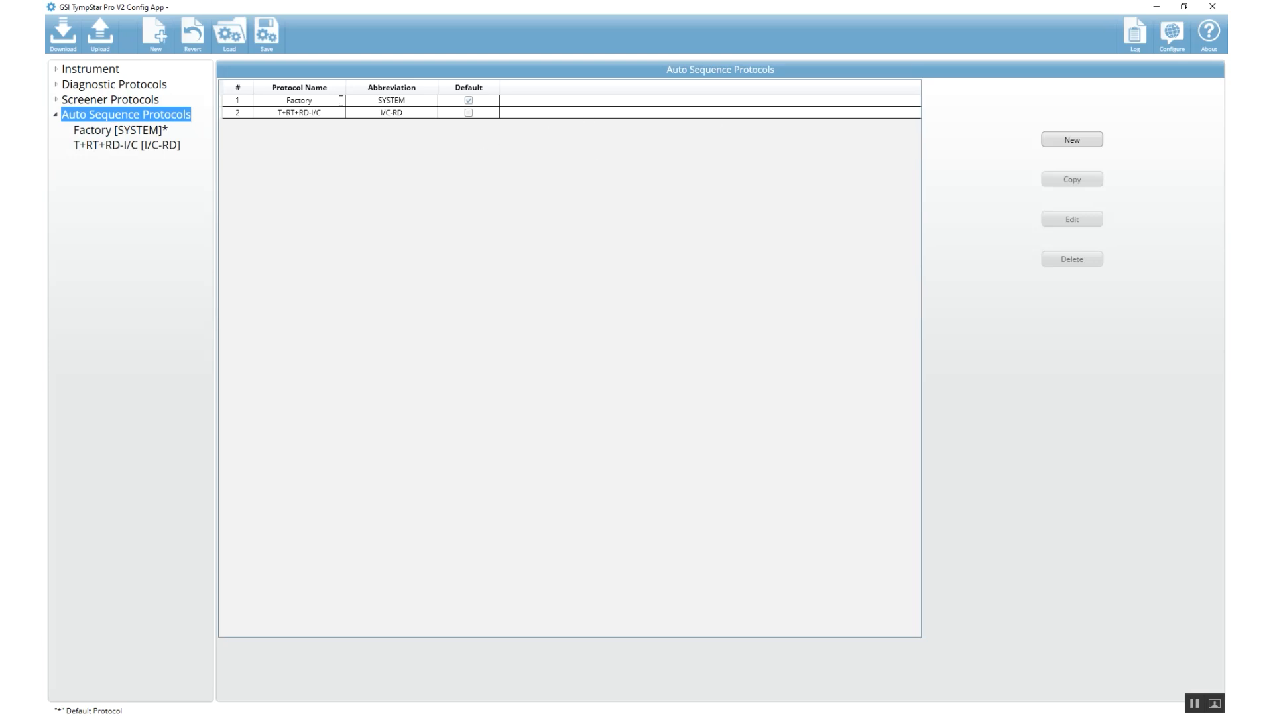
- Copy the Factory auto sequence protocol, name the copy with the clinician's first name and abbreviation TLL, and make it the default
{"action": "left_click", "coordinate": [303, 104]}
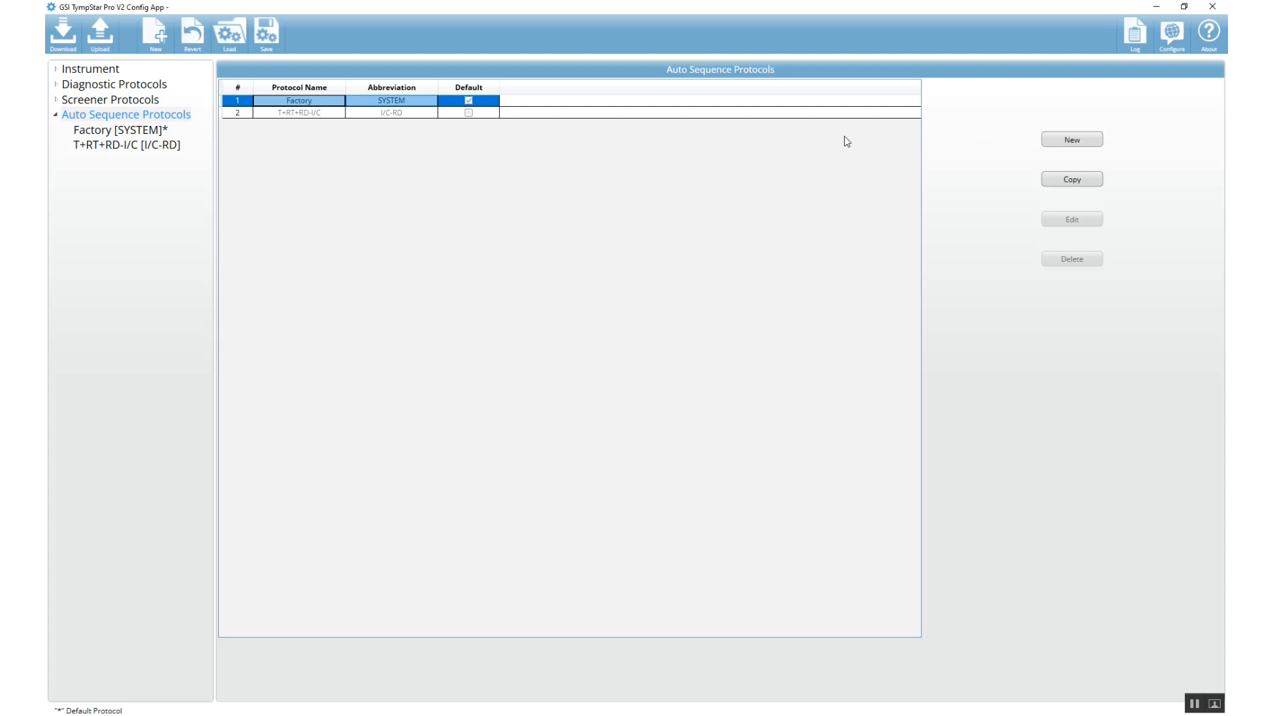
{"action": "left_click", "coordinate": [257, 113]}
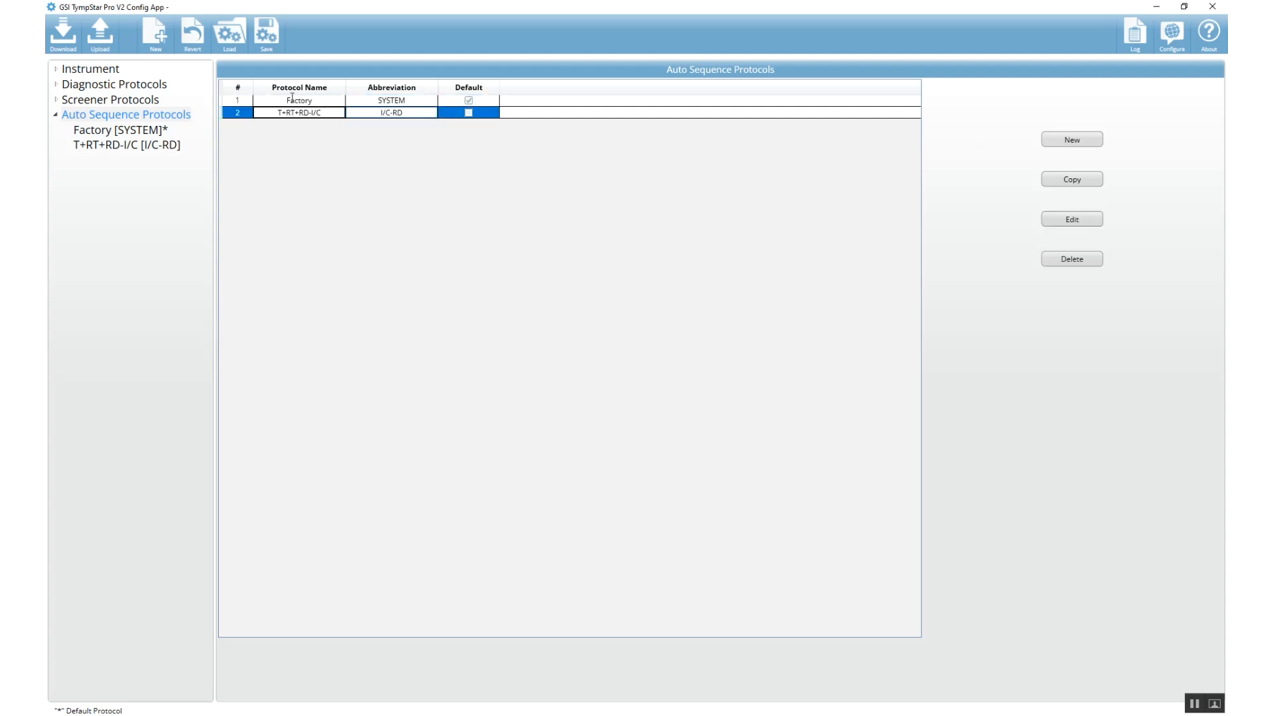
{"action": "left_click", "coordinate": [248, 100]}
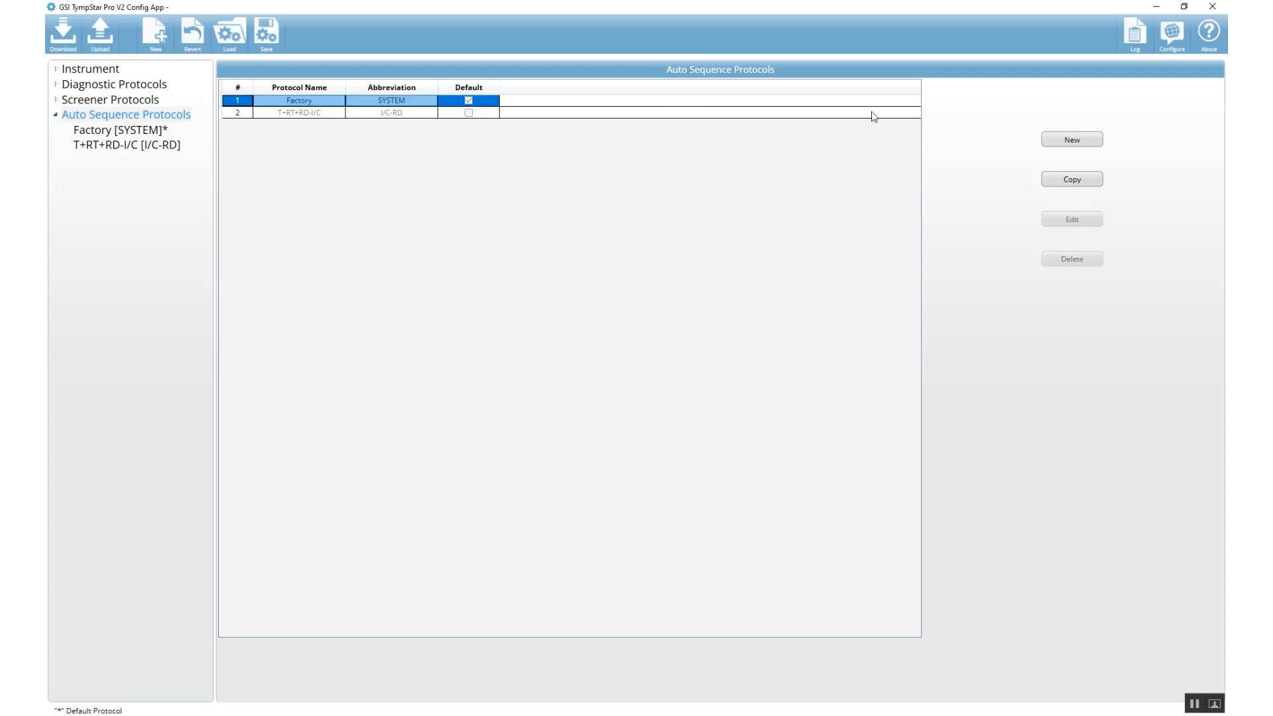
{"action": "left_click", "coordinate": [1075, 181]}
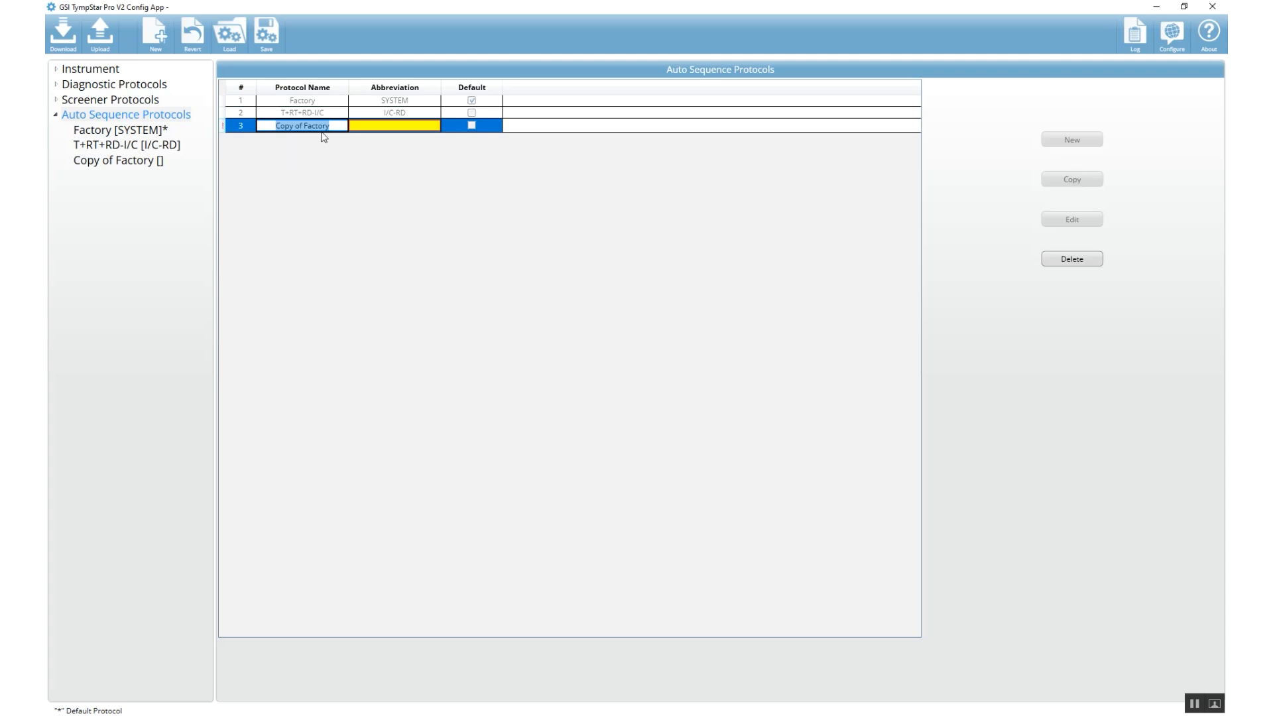
{"action": "type", "text": "Tony"}
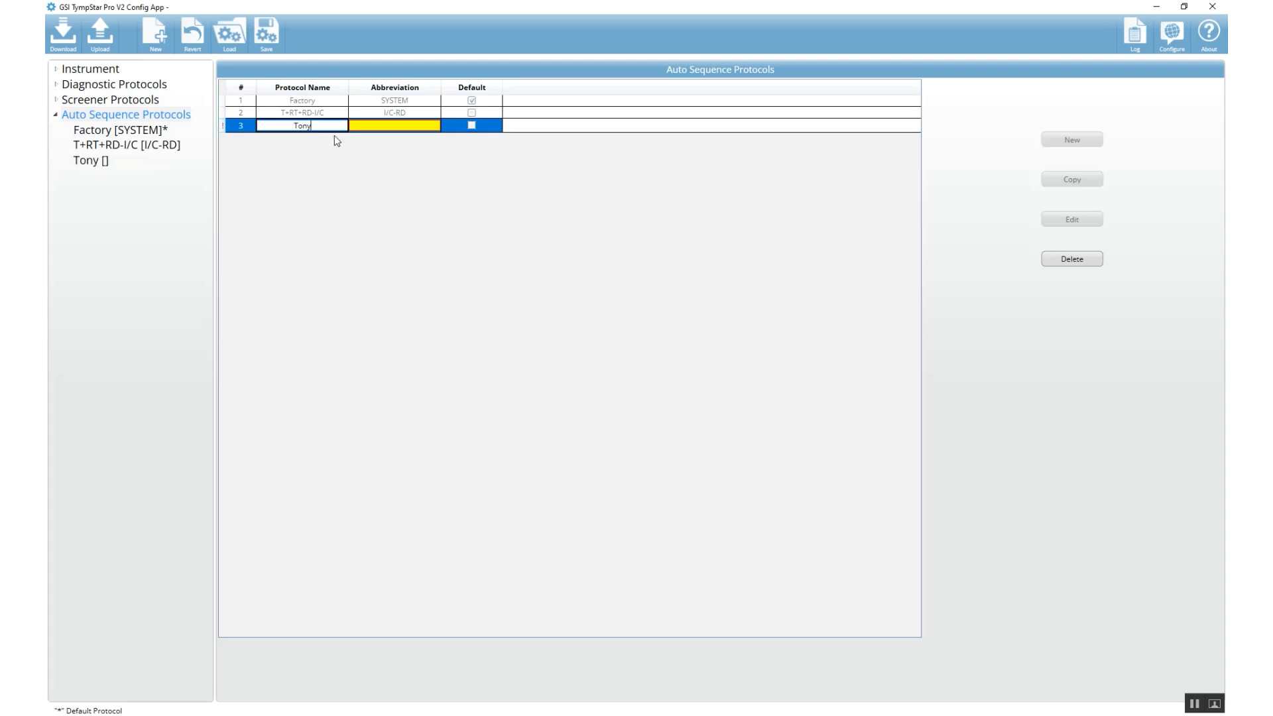
{"action": "left_click", "coordinate": [396, 125]}
{"action": "type", "text": "TL"}
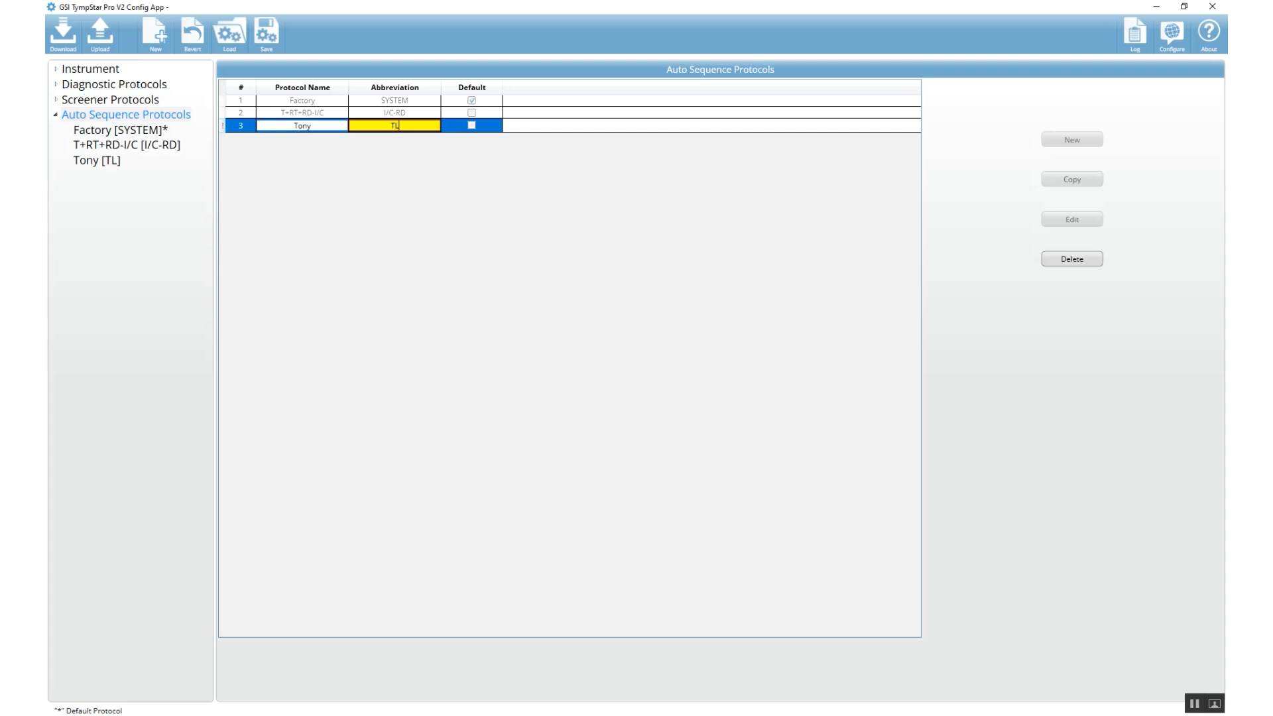
{"action": "type", "text": "L"}
{"action": "key", "text": "Return"}
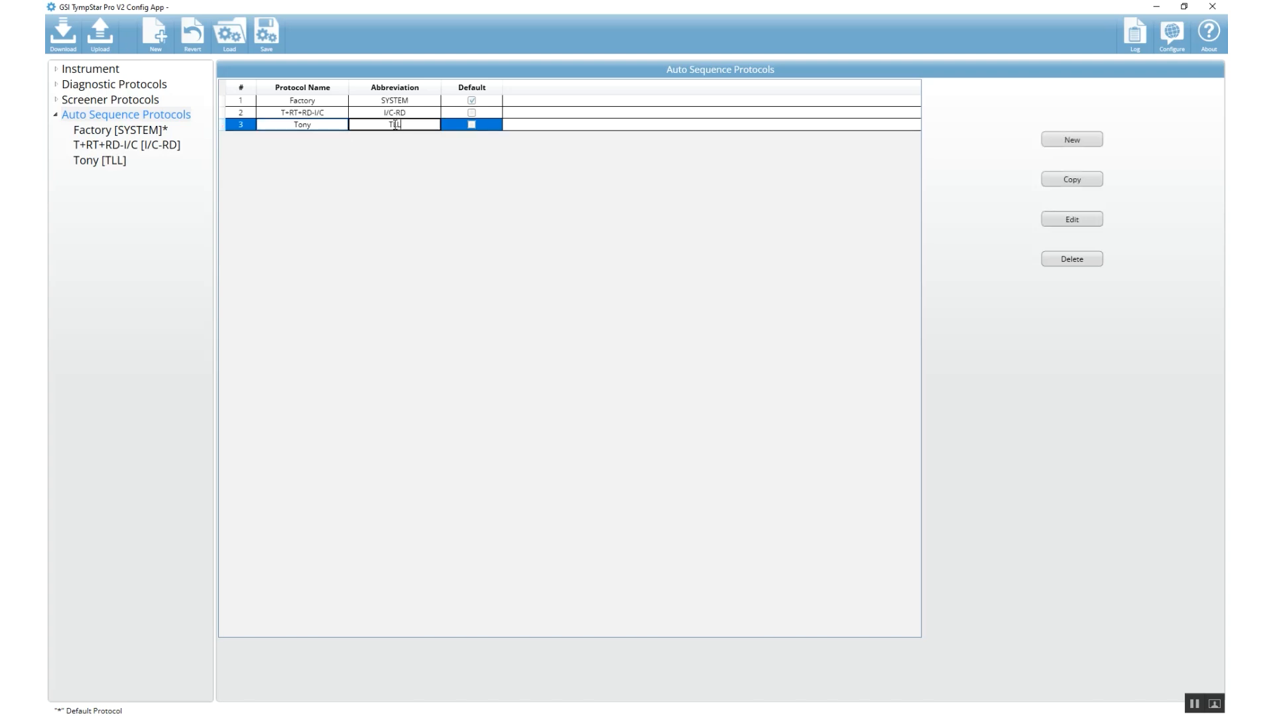
{"action": "left_click", "coordinate": [474, 128]}
- In the TLL protocol, set the 500 Hz ipsi reflex's threshold start level to 85 dB and stop level to 110 dB for all frequencies
{"action": "left_click", "coordinate": [1070, 222]}
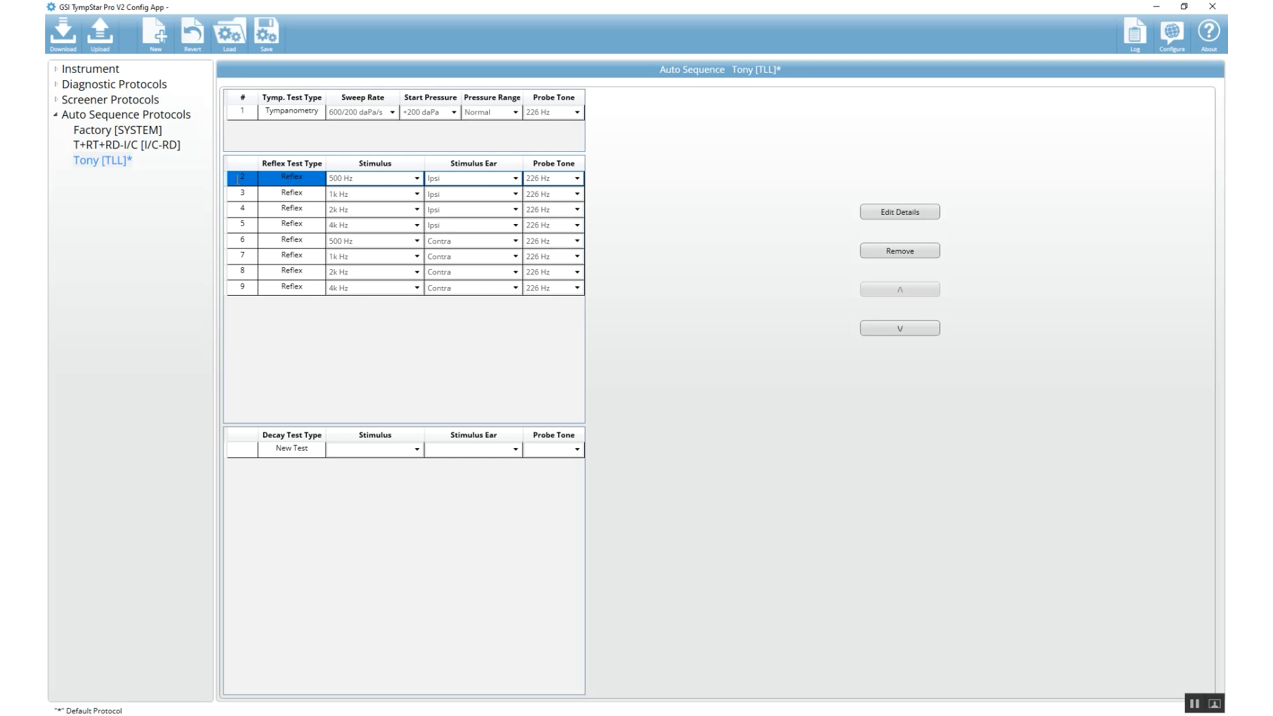
{"action": "left_click", "coordinate": [892, 212]}
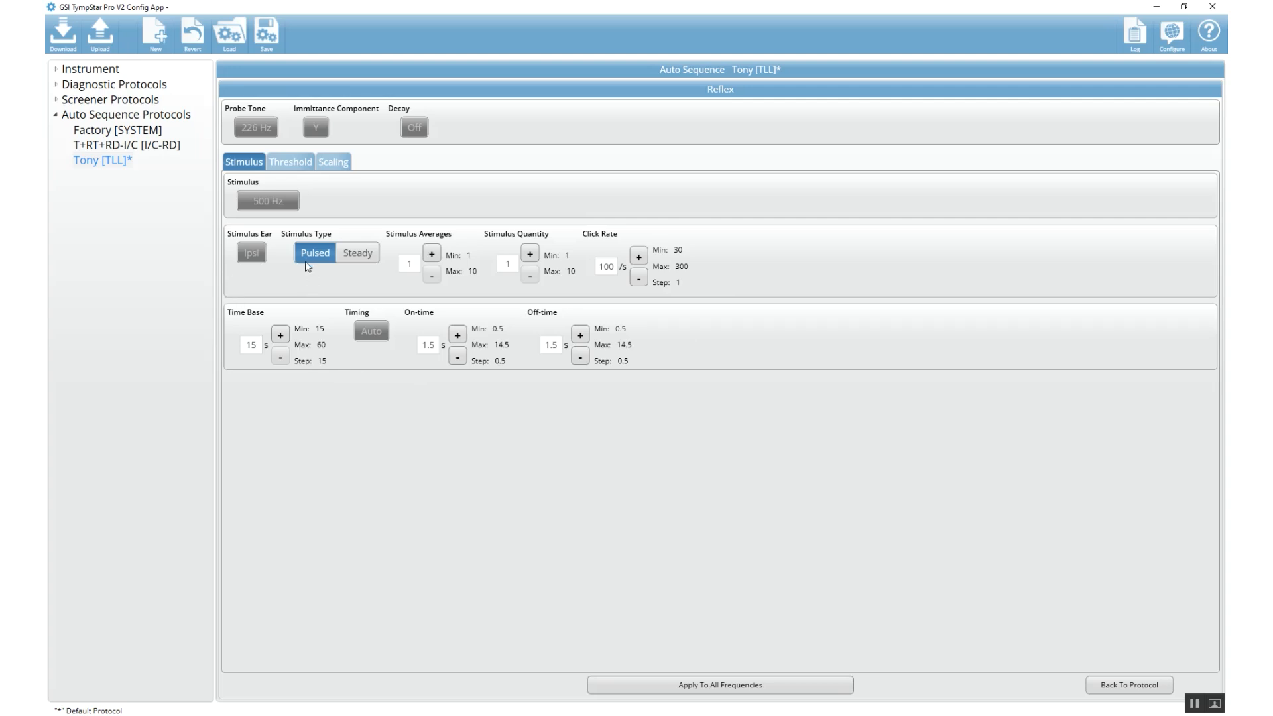
{"action": "left_click", "coordinate": [296, 164]}
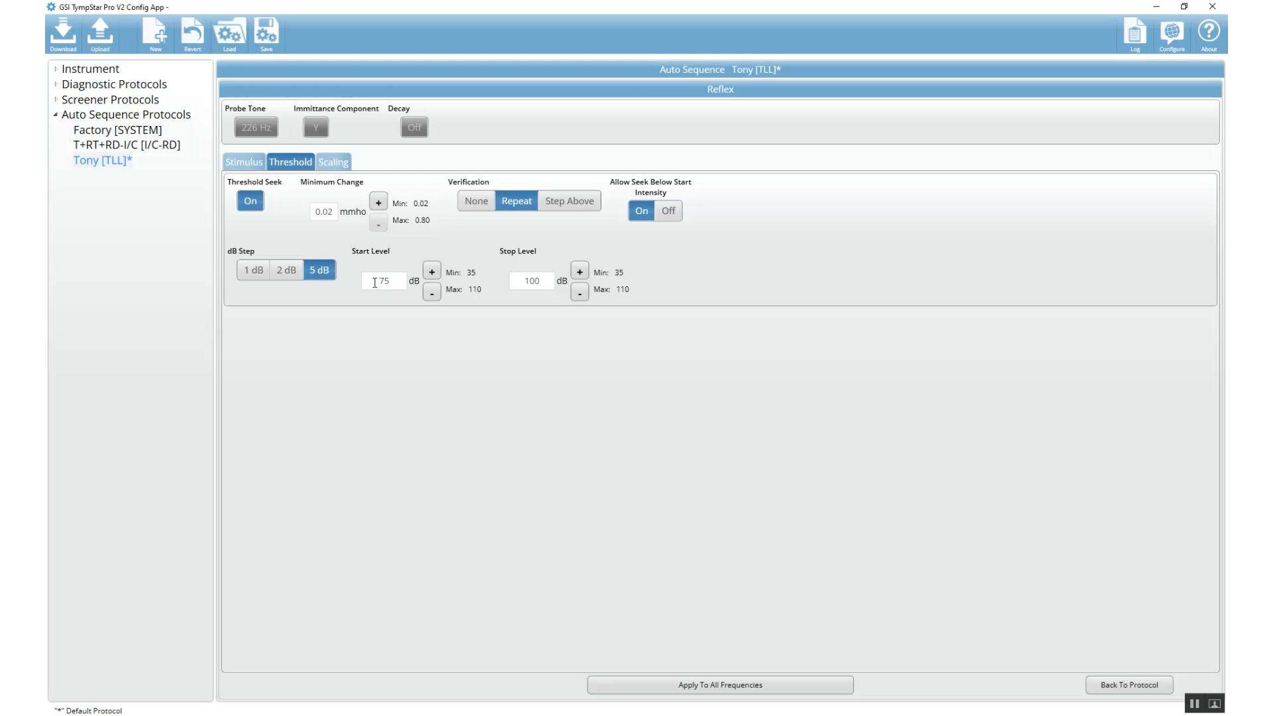
{"action": "left_click", "coordinate": [432, 272]}
{"action": "left_click", "coordinate": [580, 272]}
{"action": "left_click", "coordinate": [580, 269]}
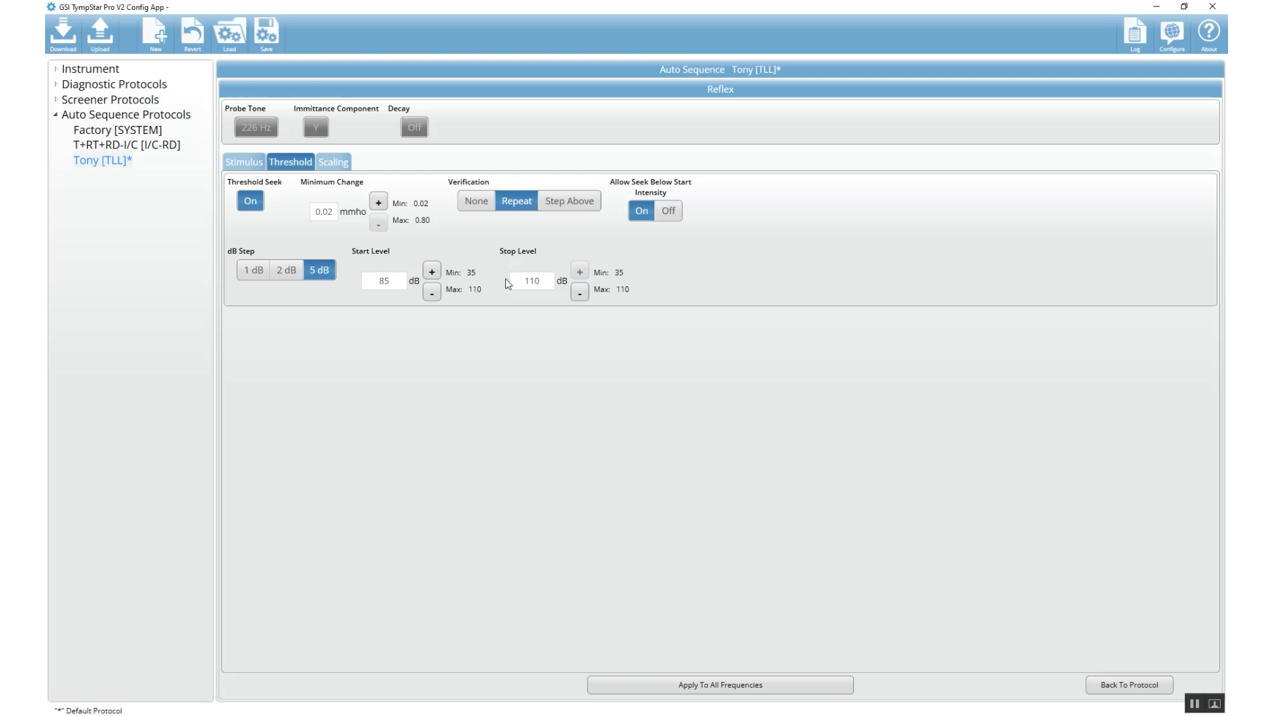
{"action": "left_click", "coordinate": [731, 689]}
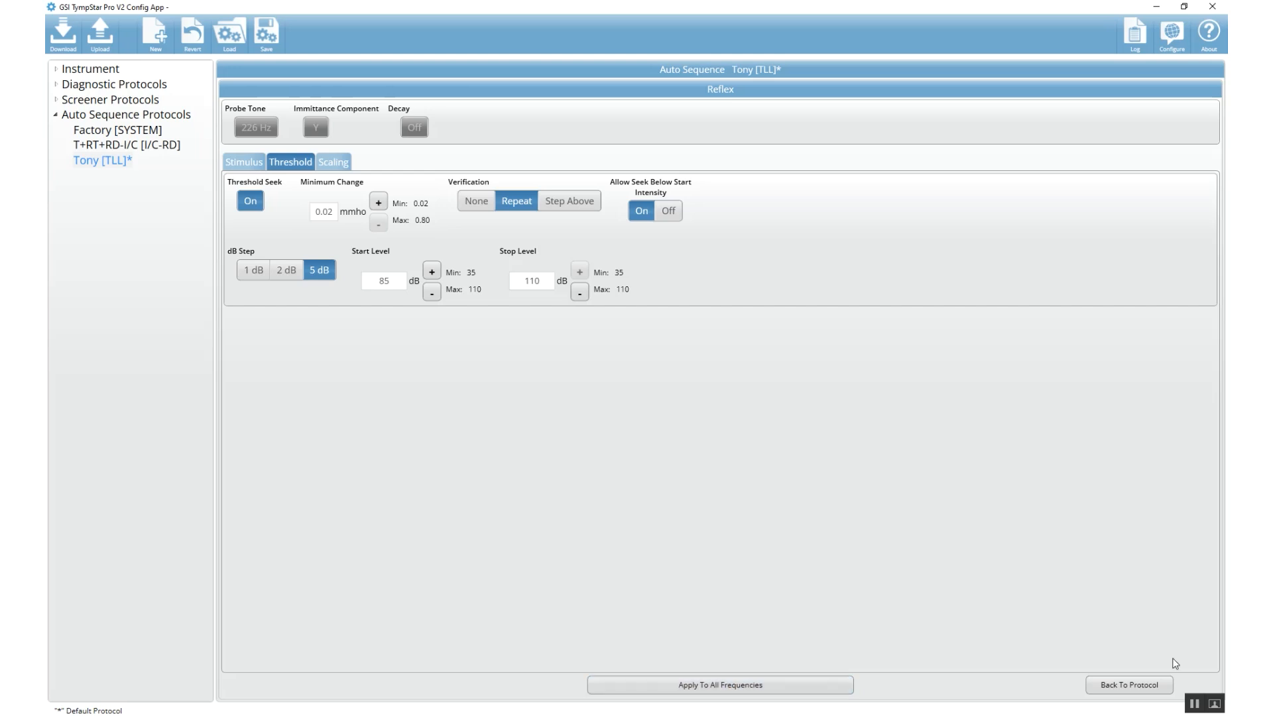
{"action": "left_click", "coordinate": [1139, 682]}
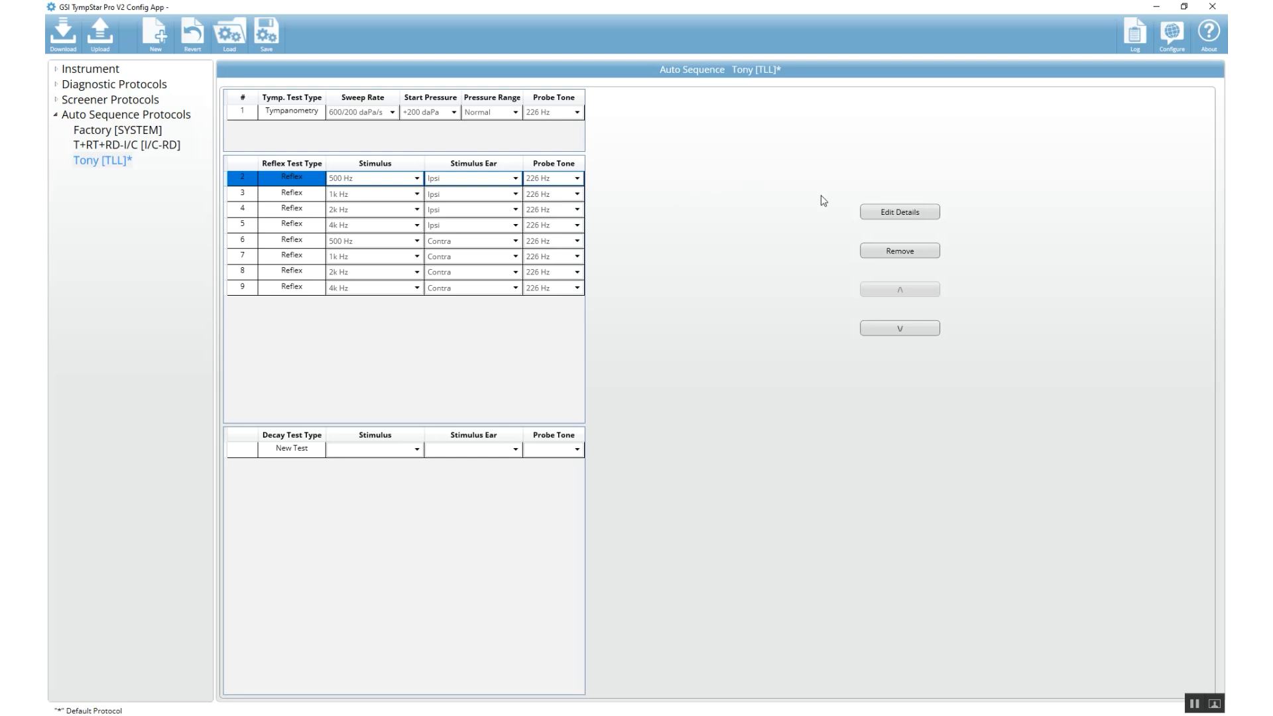
- Create a new default auto sequence protocol named with the second clinician's first name and abbreviated LRP
{"action": "left_click", "coordinate": [124, 118]}
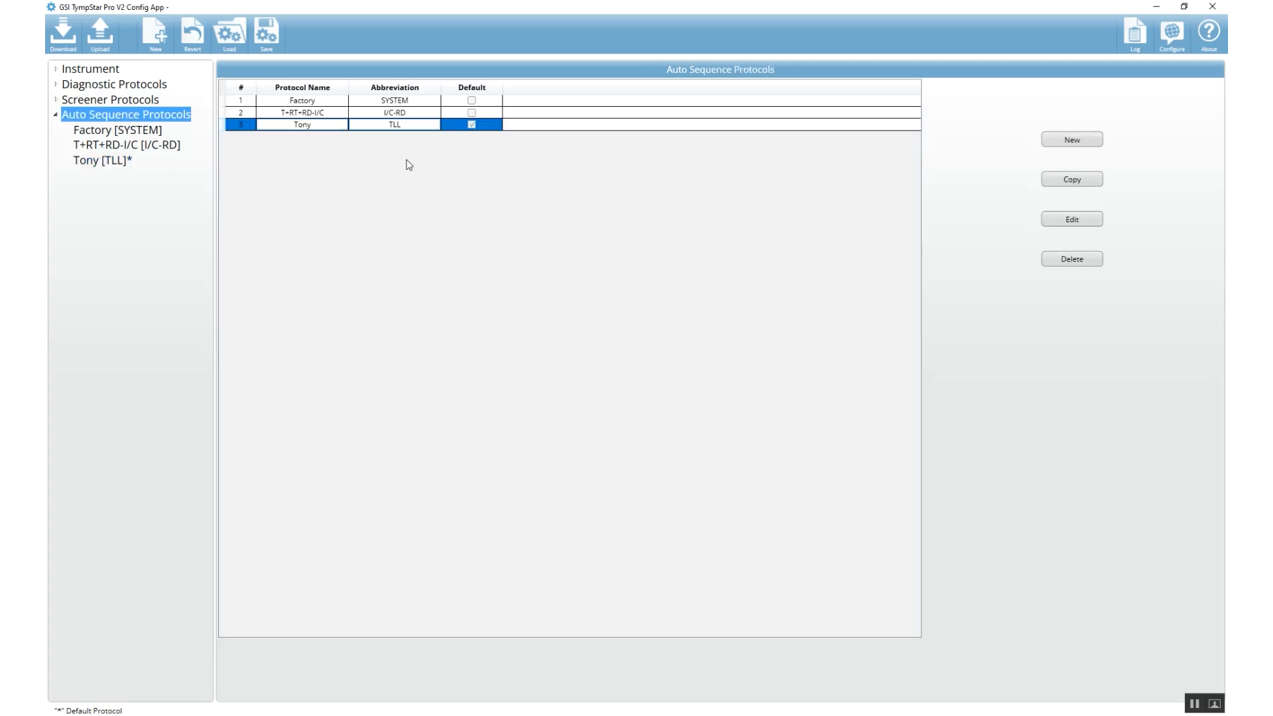
{"action": "left_click", "coordinate": [1074, 140]}
{"action": "type", "text": "Laura"}
{"action": "key", "text": "Tab"}
{"action": "type", "text": "L"}
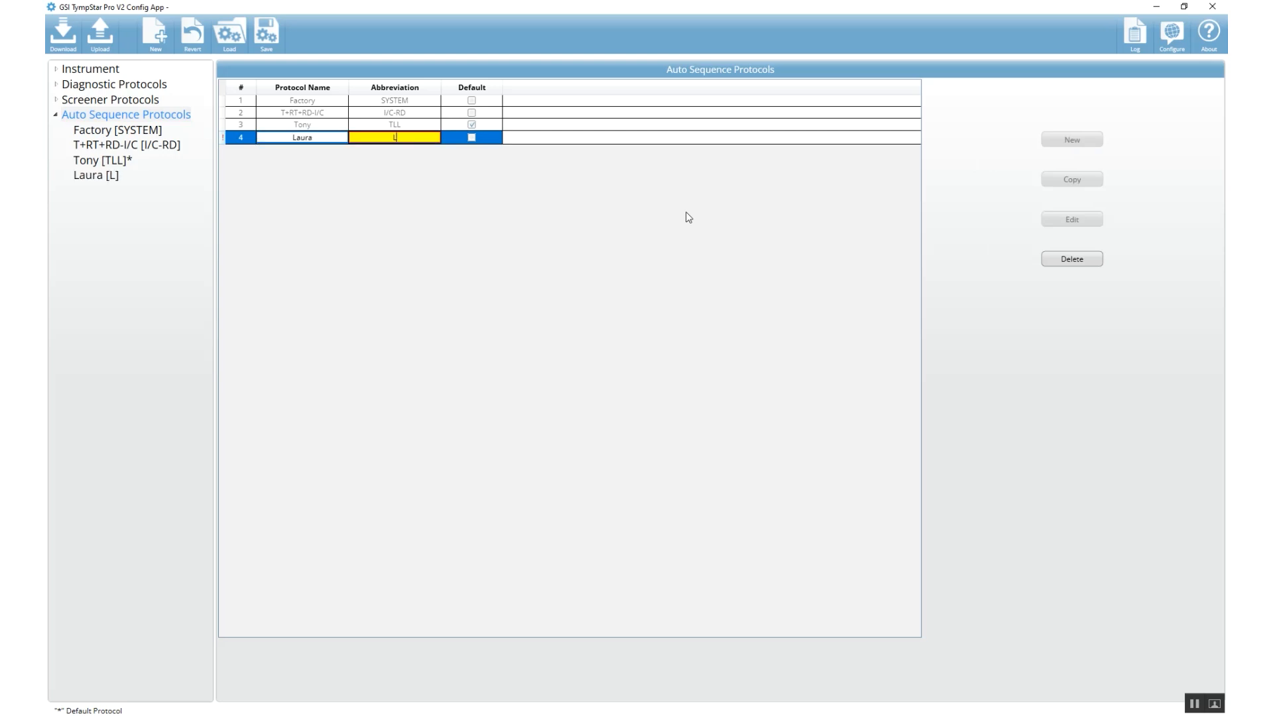
{"action": "type", "text": "RP"}
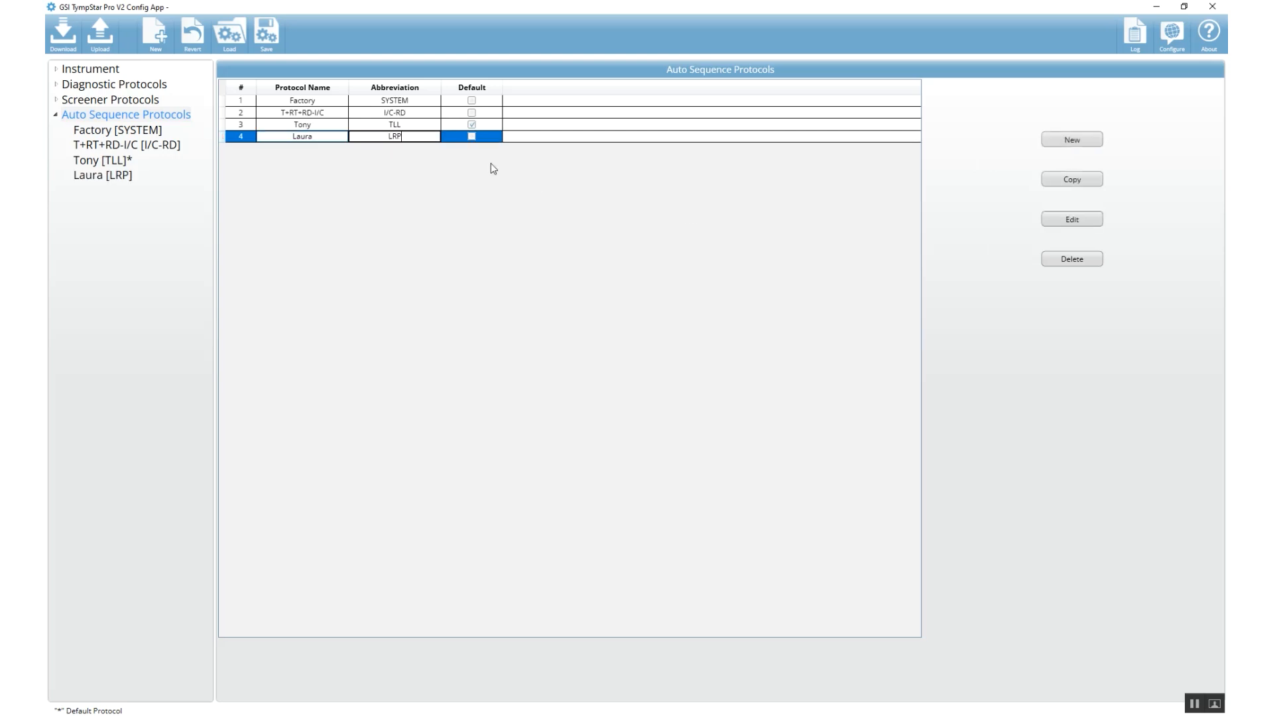
{"action": "left_click", "coordinate": [471, 135]}
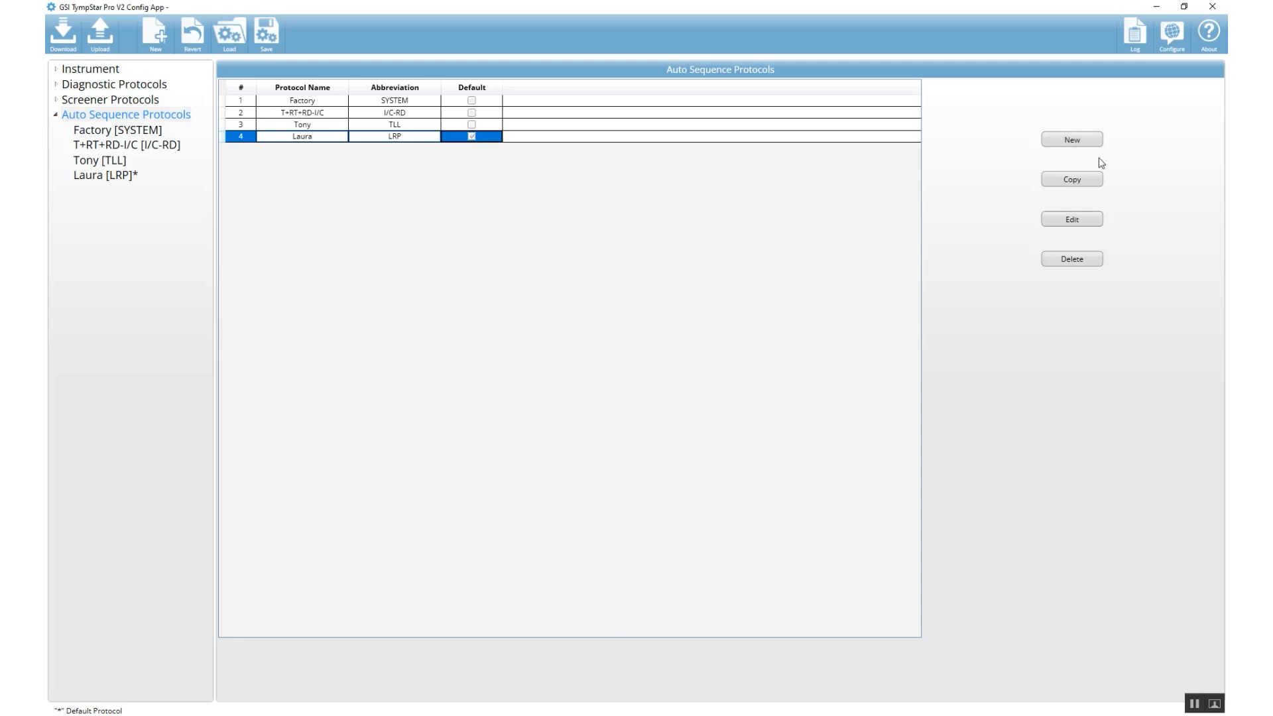
- Add ipsi reflex tests at 250 Hz and 500 Hz to the LRP protocol
{"action": "left_click", "coordinate": [1079, 225]}
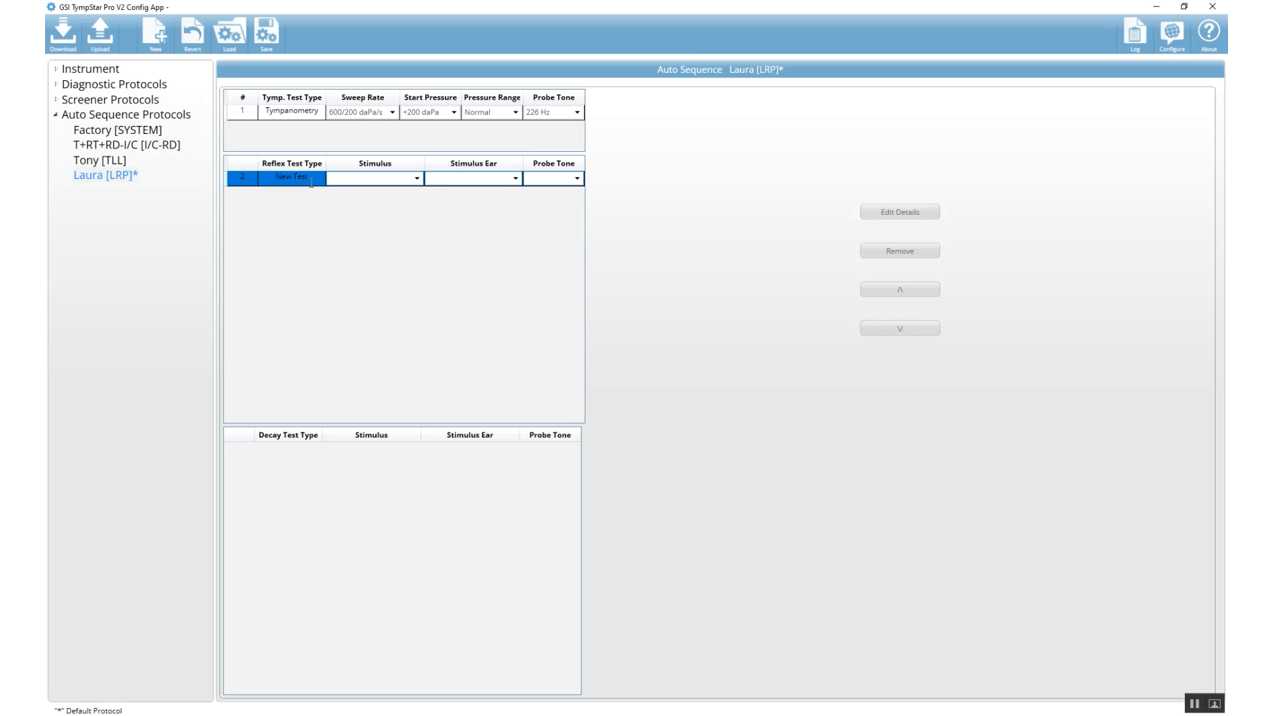
{"action": "left_click", "coordinate": [417, 178]}
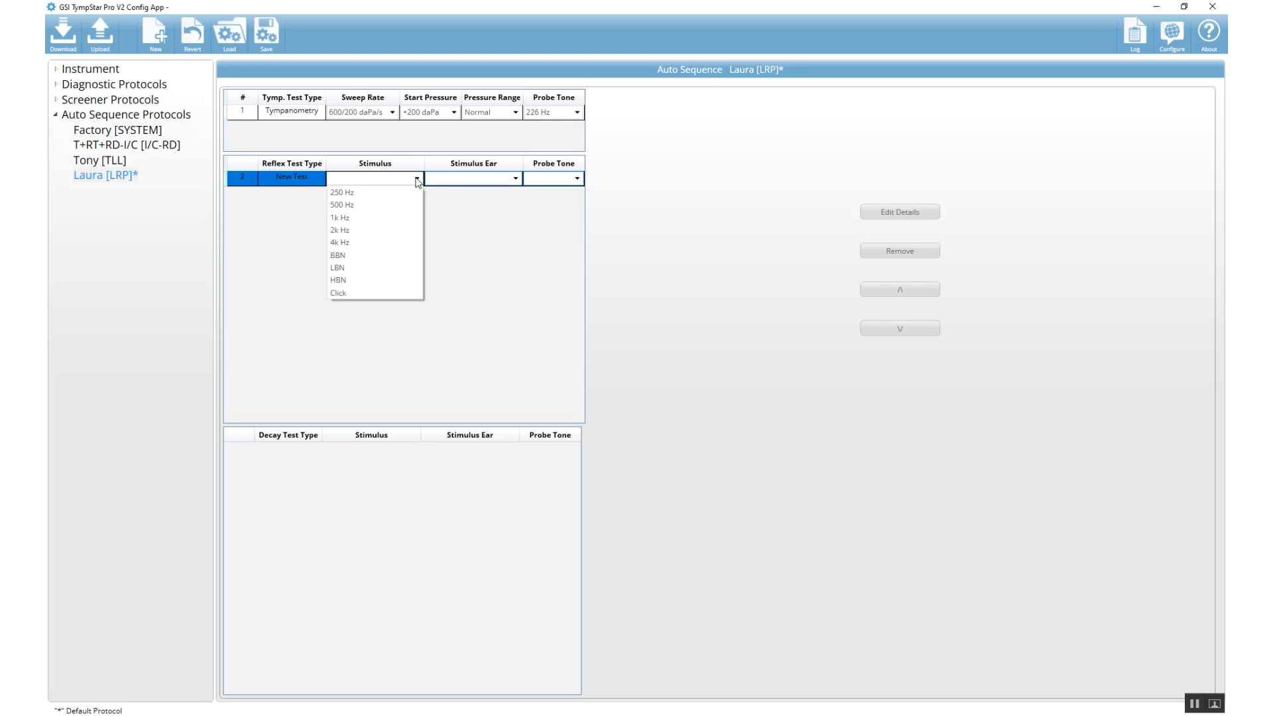
{"action": "left_click", "coordinate": [412, 191]}
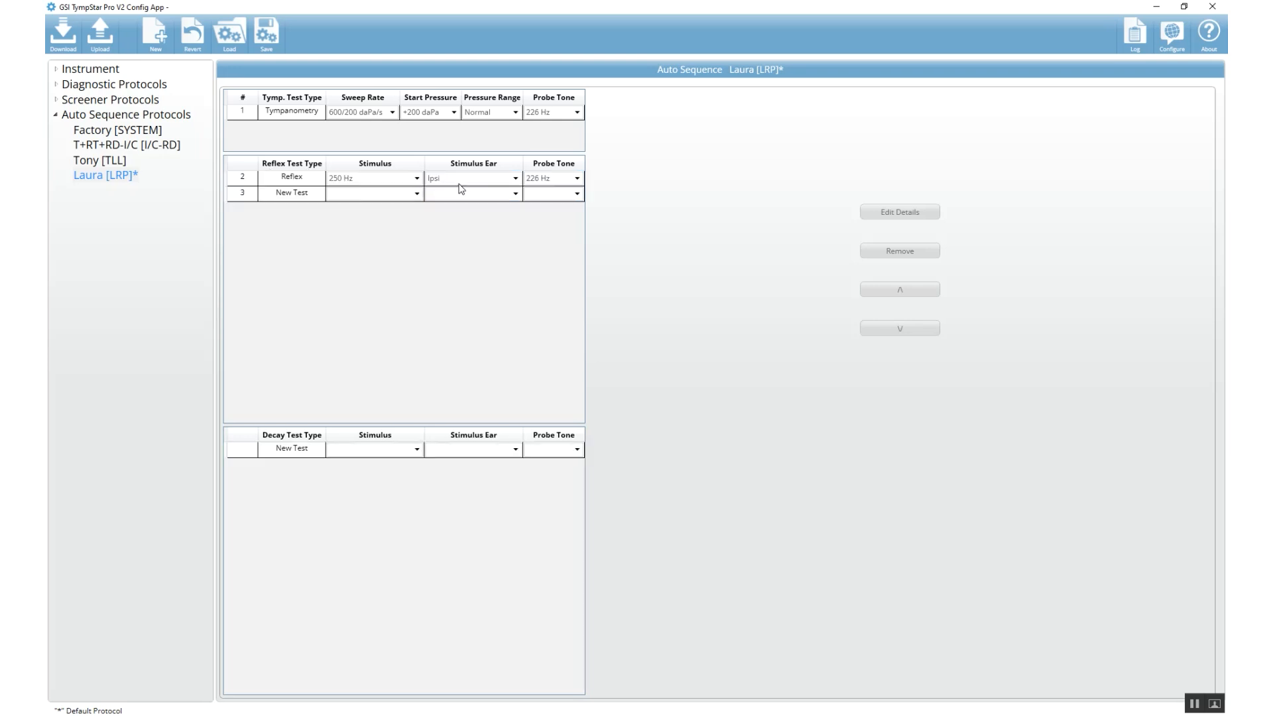
{"action": "left_click", "coordinate": [385, 196]}
{"action": "left_click", "coordinate": [386, 220]}
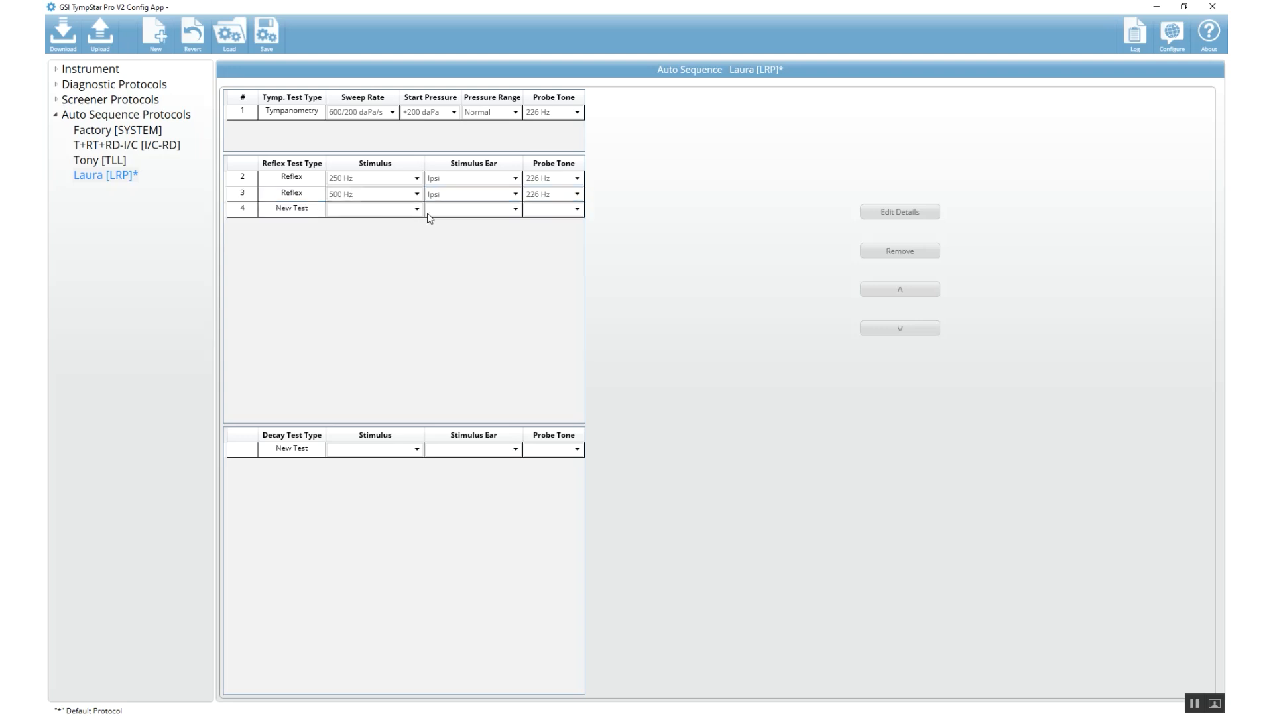
- Add contra reflex tests at 250 Hz and 500 Hz to the LRP protocol
{"action": "left_click", "coordinate": [514, 210]}
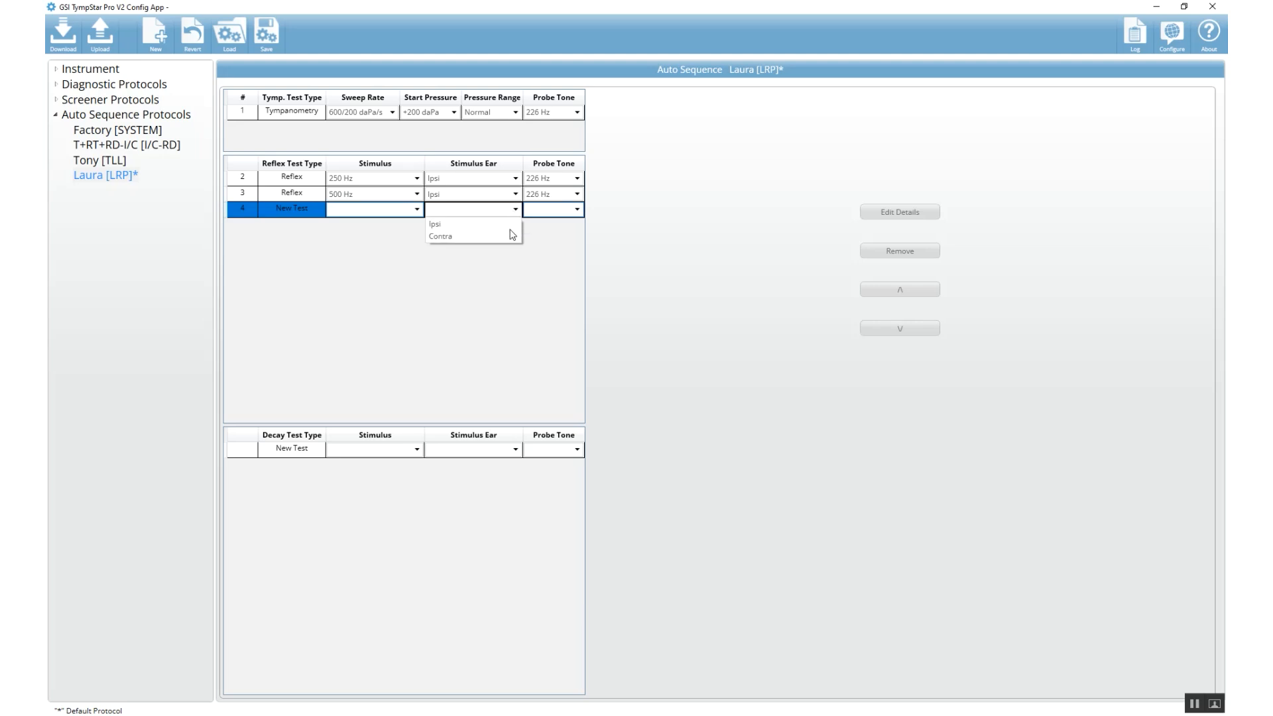
{"action": "left_click", "coordinate": [418, 211]}
{"action": "left_click", "coordinate": [417, 209]}
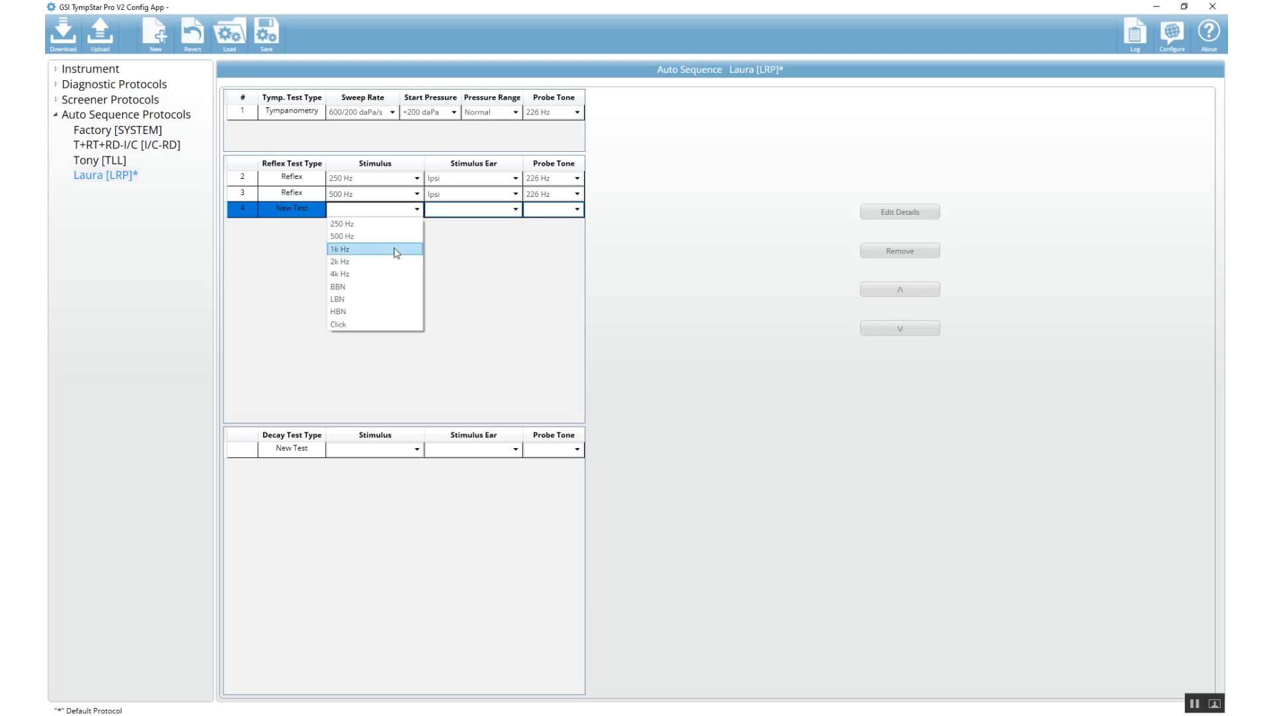
{"action": "left_click", "coordinate": [376, 224]}
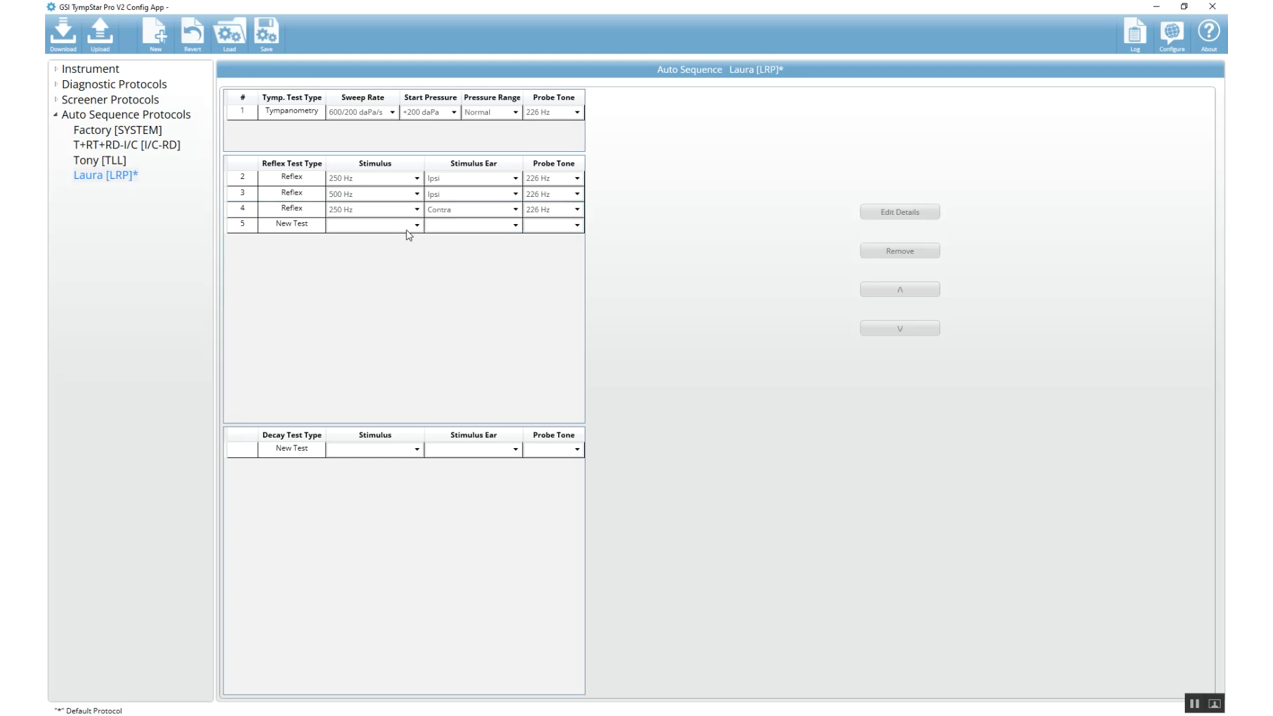
{"action": "left_click", "coordinate": [417, 229]}
{"action": "left_click", "coordinate": [403, 258]}
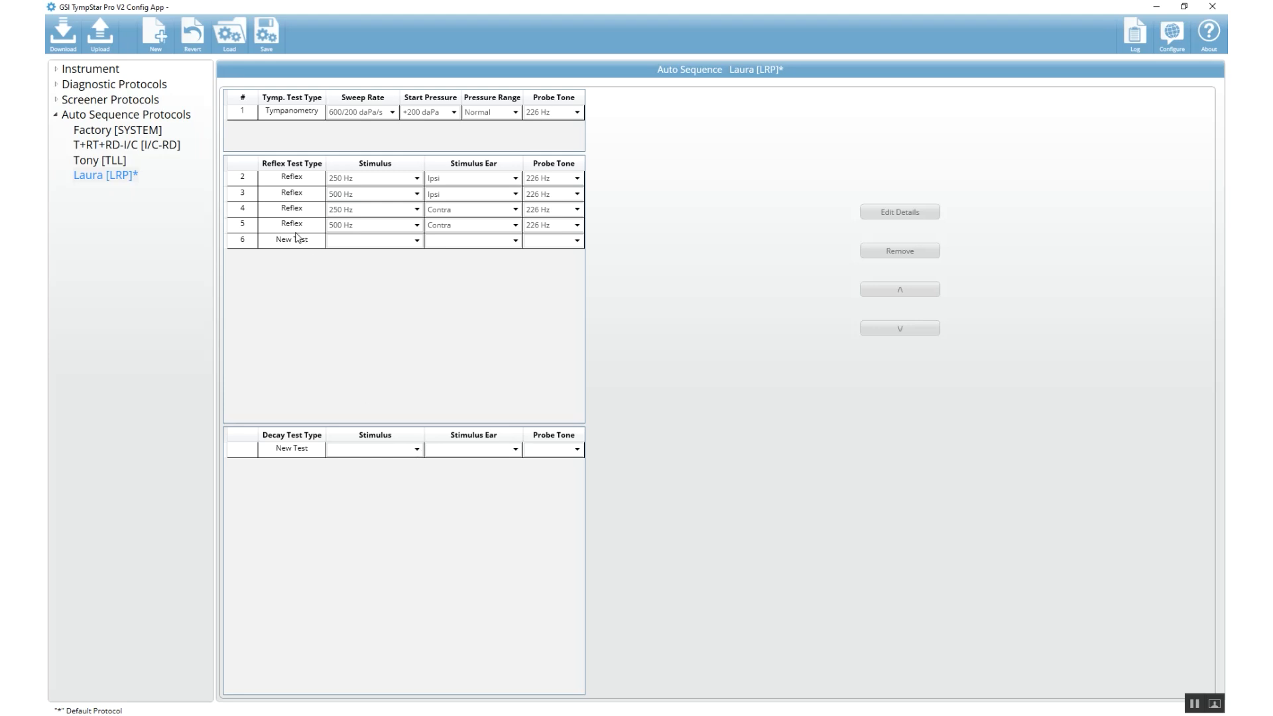
- Examine the threshold settings of the 250 Hz ipsi reflex test in the LRP protocol
{"action": "left_click", "coordinate": [304, 182]}
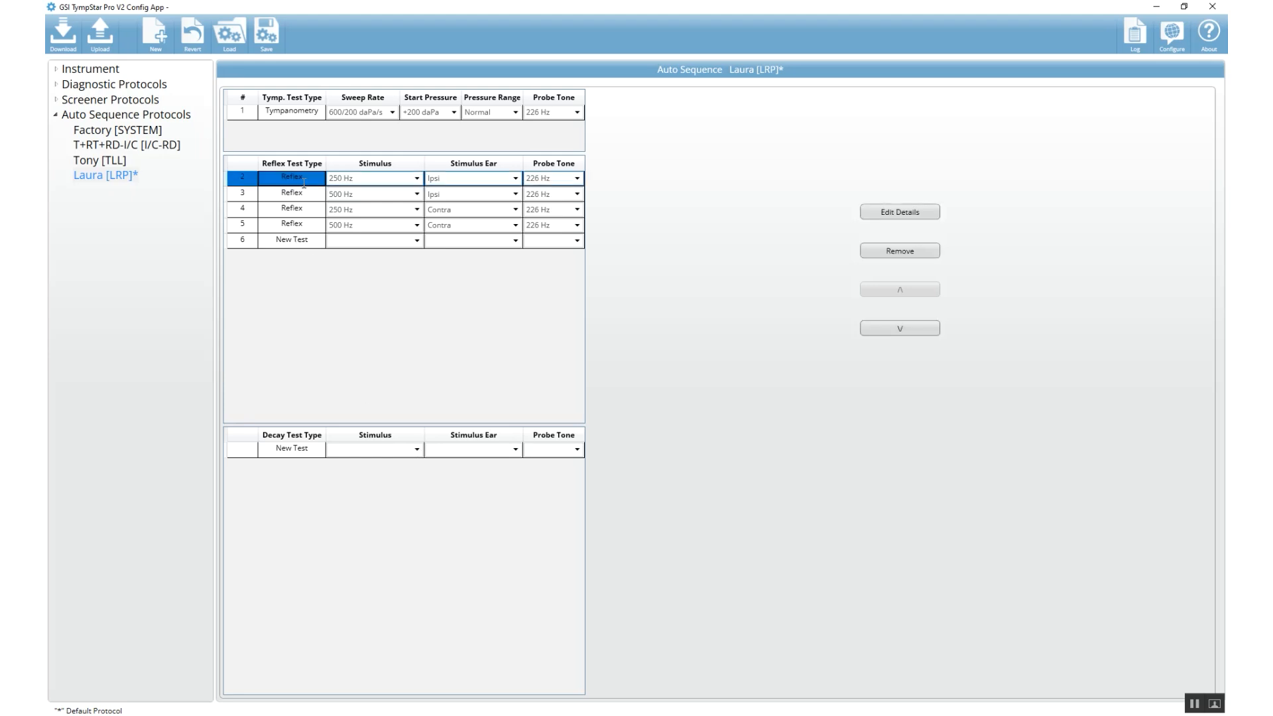
{"action": "left_click", "coordinate": [897, 212]}
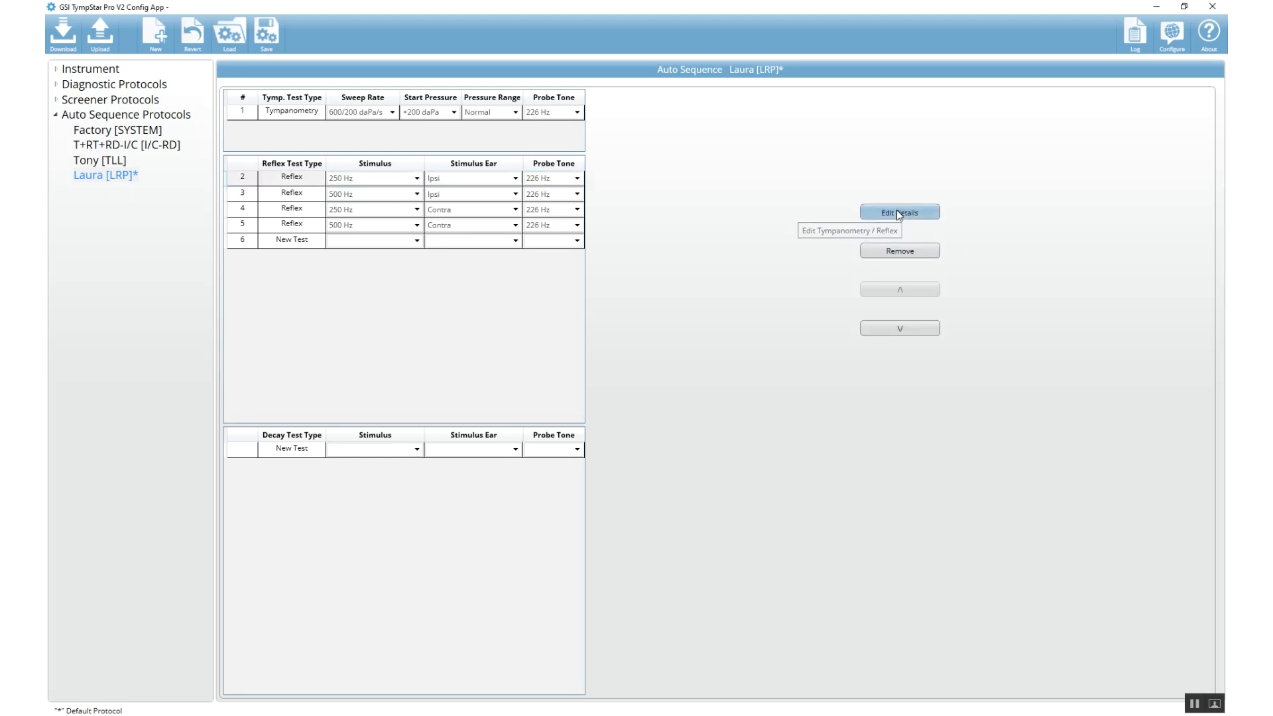
{"action": "left_click", "coordinate": [896, 211]}
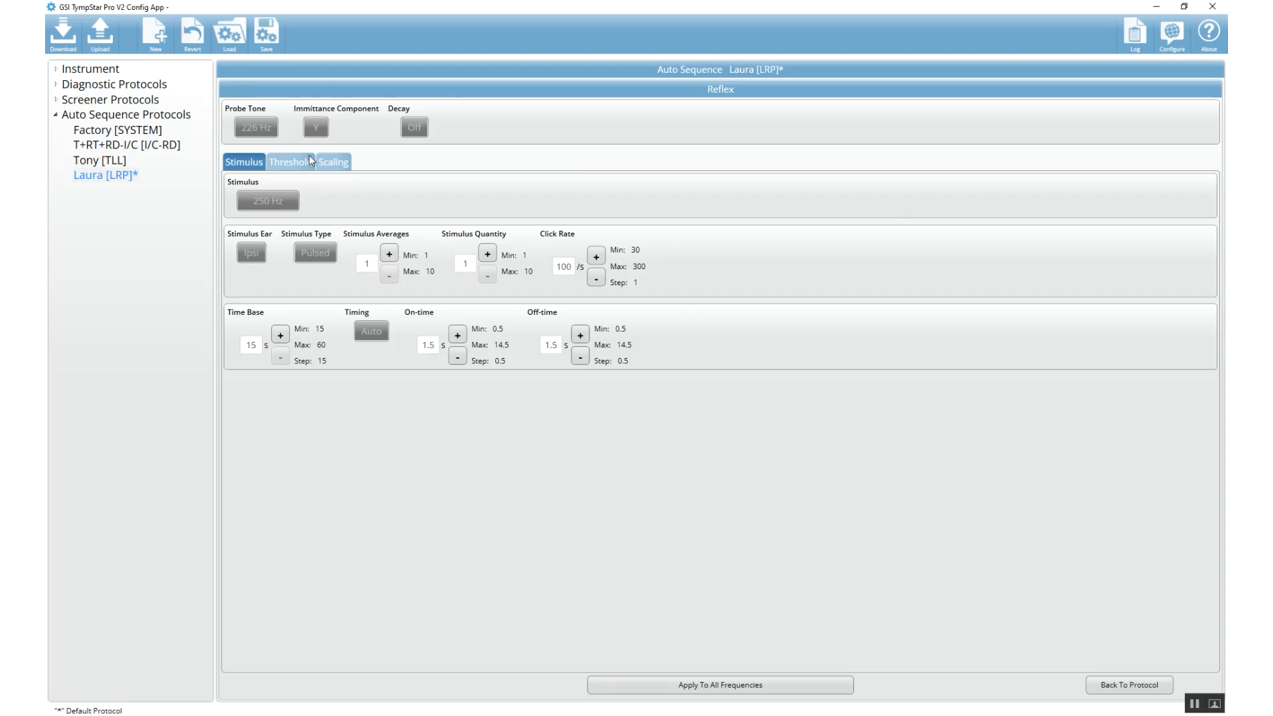
{"action": "left_click", "coordinate": [289, 165]}
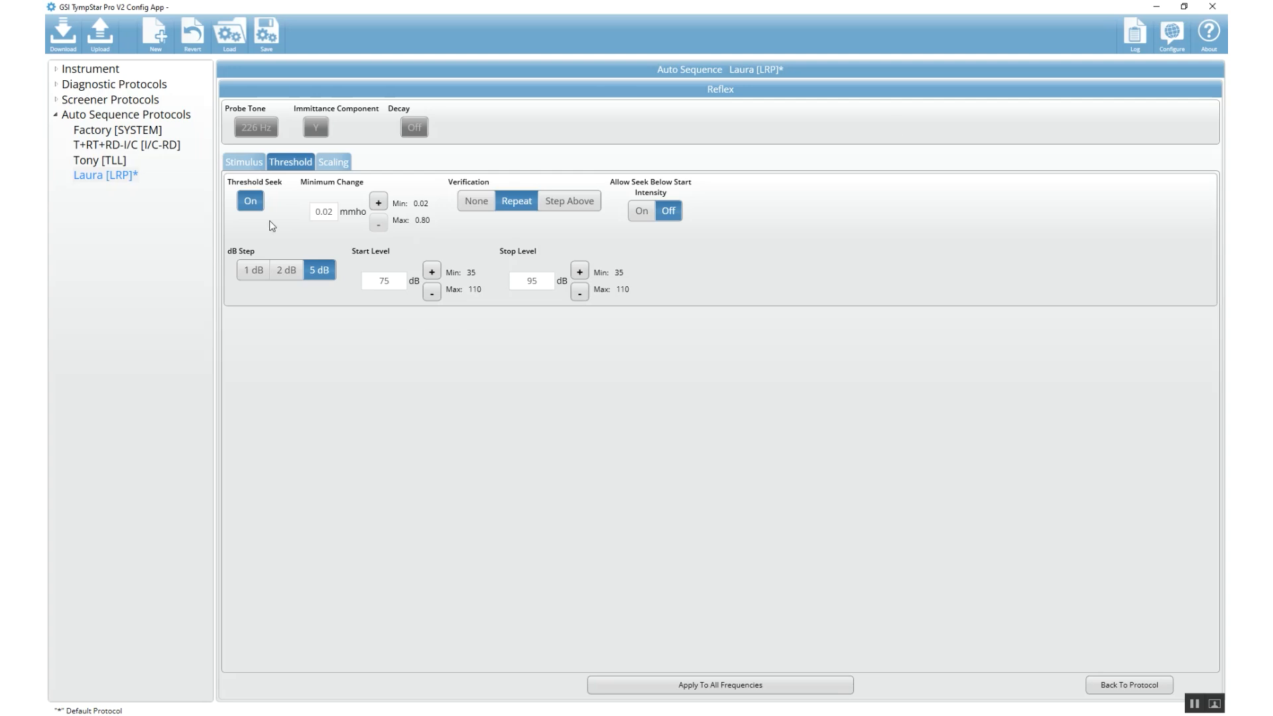
- Return to the auto sequence protocol list and start the configuration download
{"action": "left_click", "coordinate": [59, 116]}
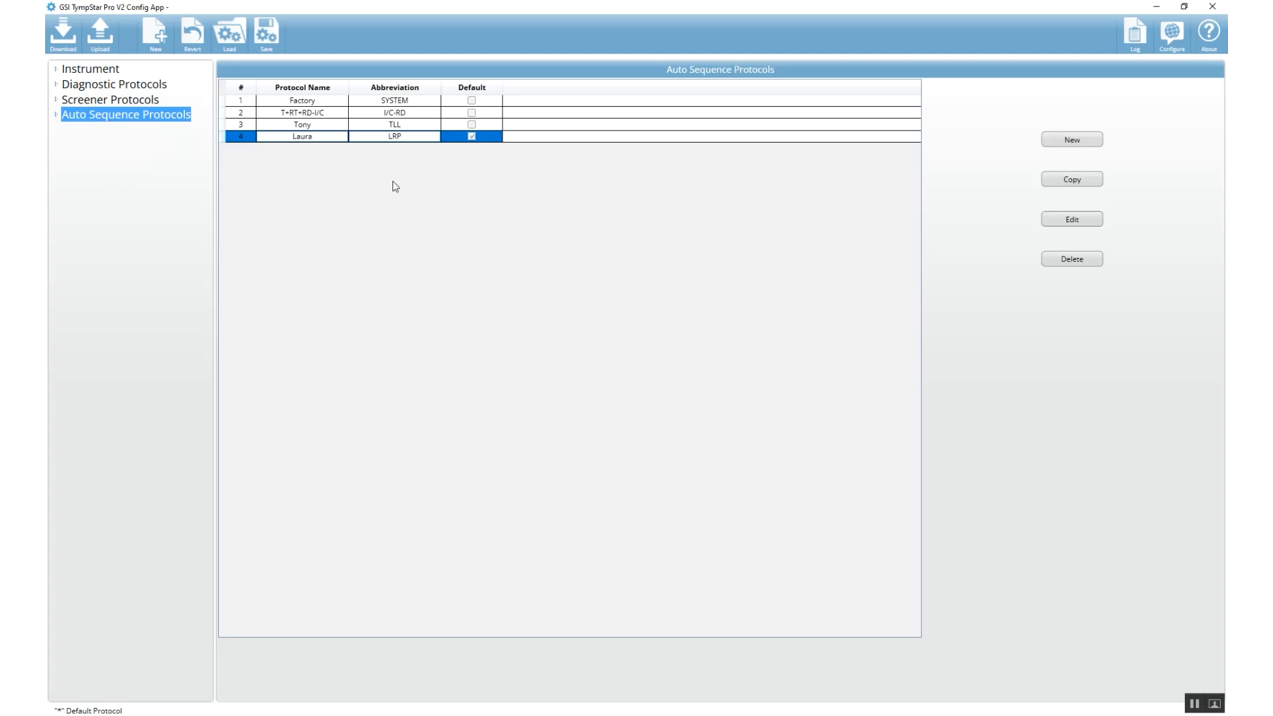
{"action": "left_click", "coordinate": [64, 37]}
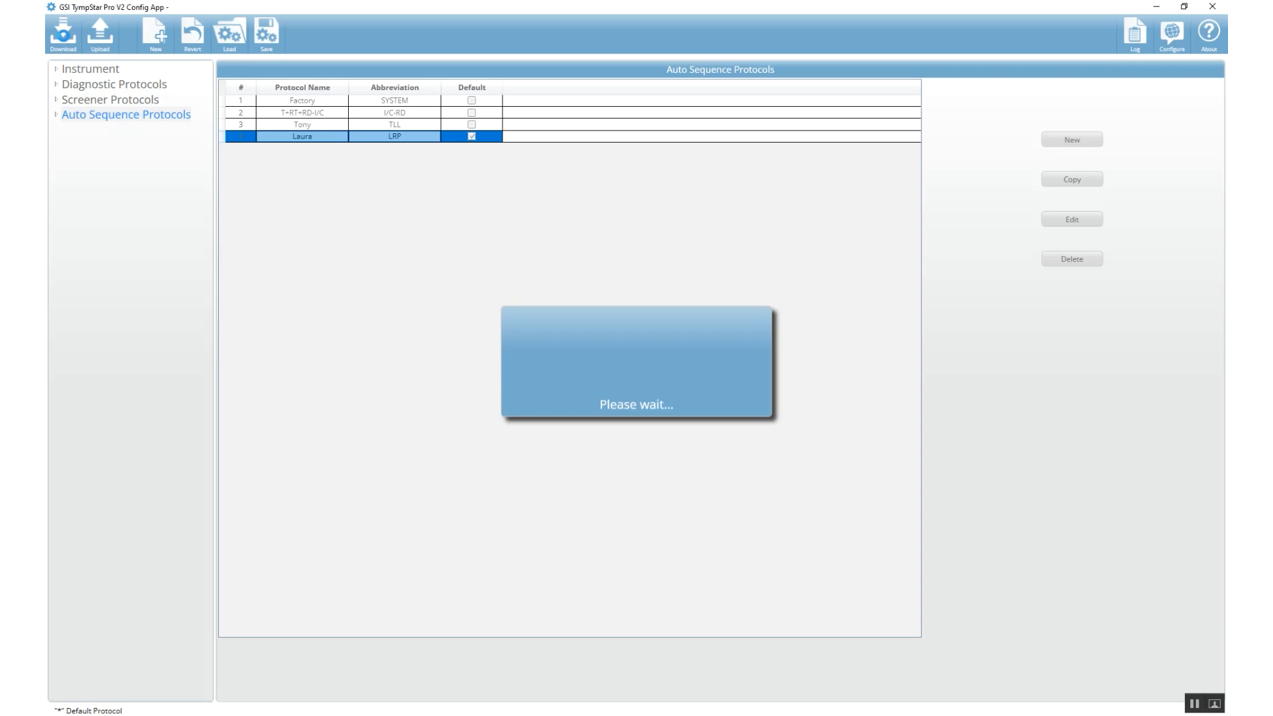